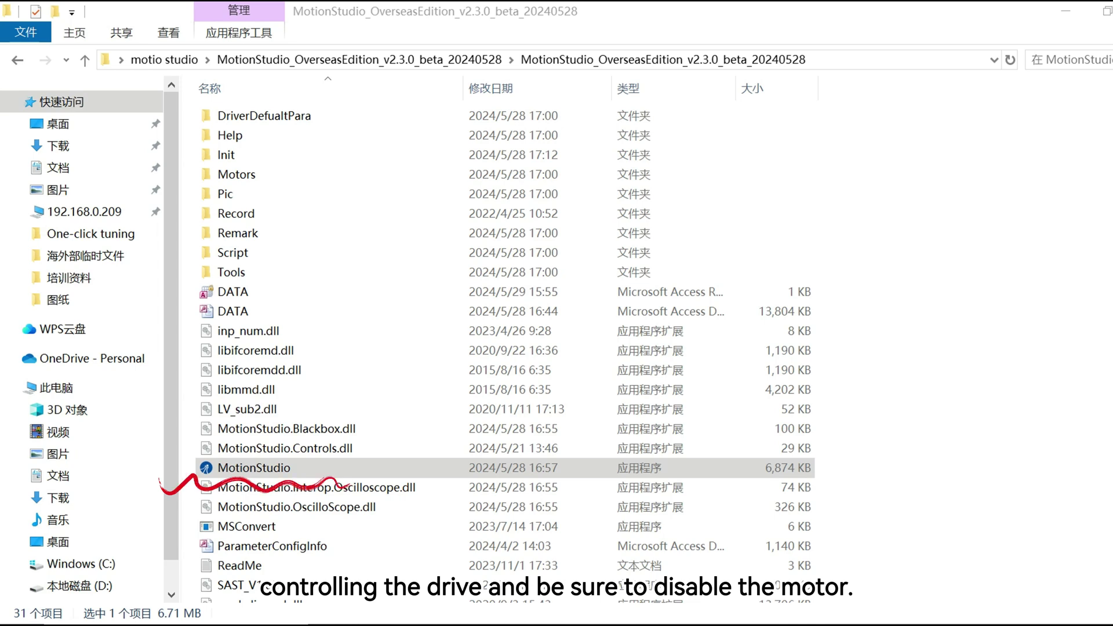
# Start MotionStudio.exe from the MotionStudio_OverseasEdition folder
pyautogui.doubleClick(260, 467)
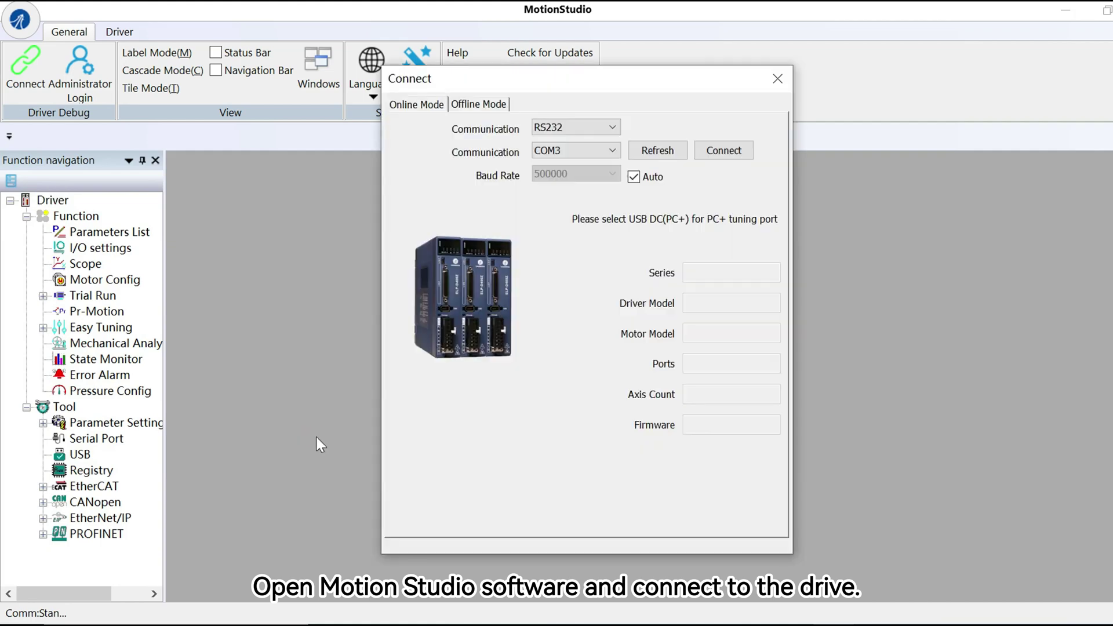
# Connect to the EL8-EC_400F drive and expand Easy Tuning to show One-Click Tuning
pyautogui.click(723, 152)
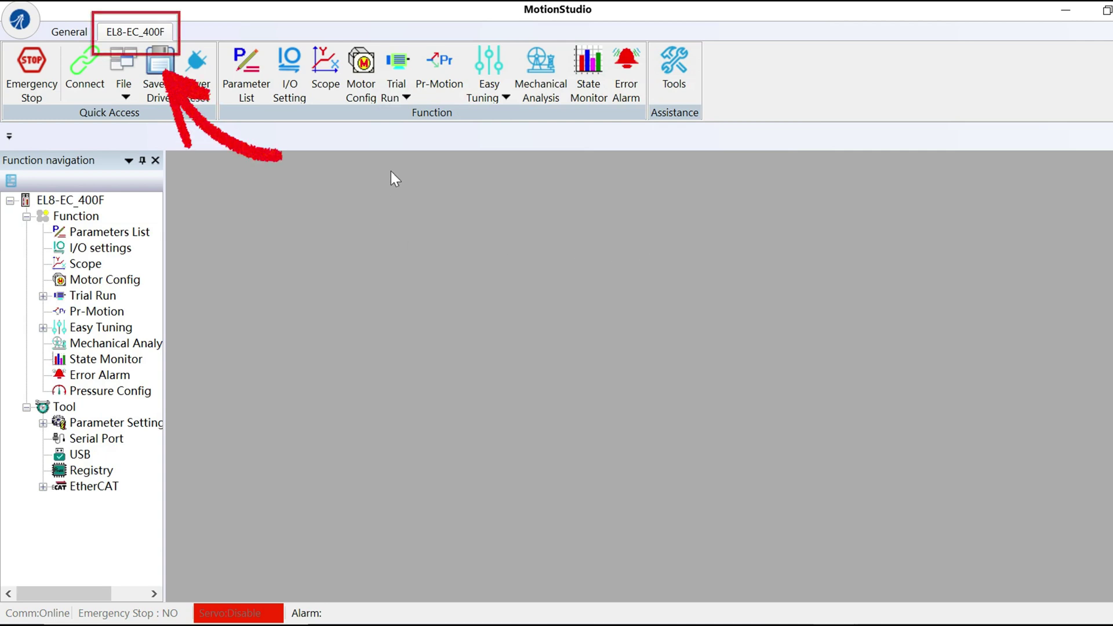
pyautogui.click(490, 92)
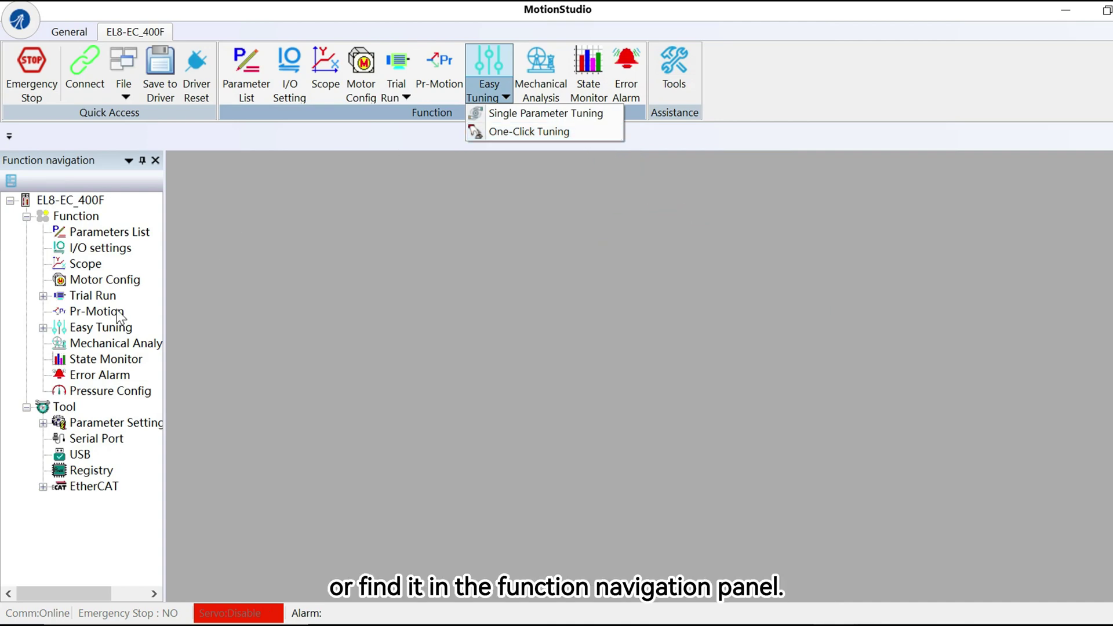
pyautogui.click(43, 329)
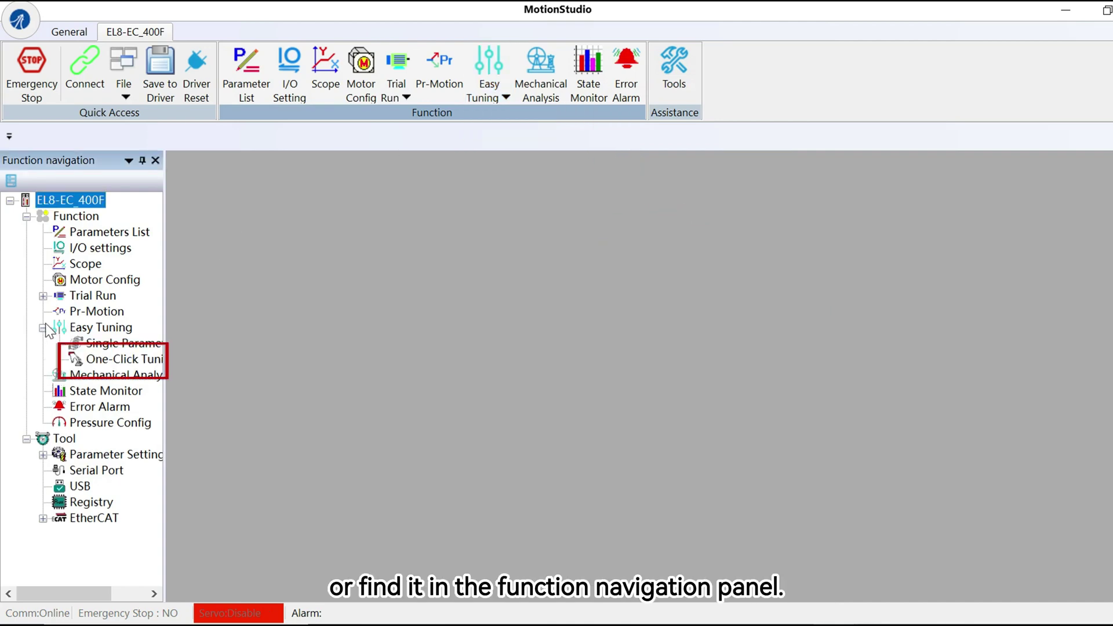
# Open One-Click Tuning, select Track Mode, and advance to the motion range page
pyautogui.click(102, 361)
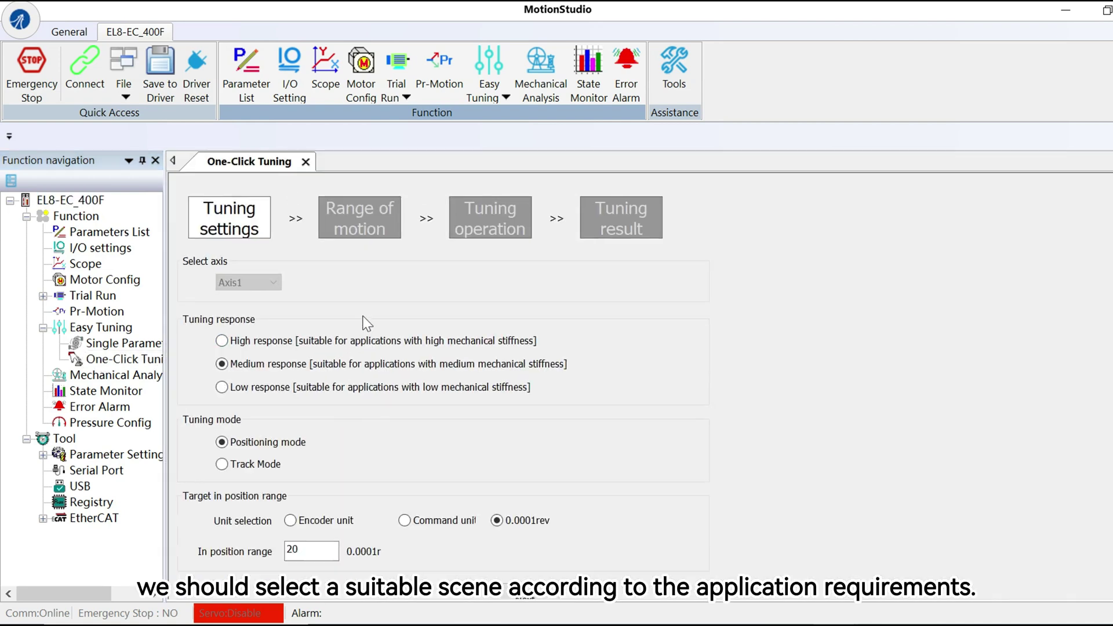
pyautogui.scroll(-1, 360, 319)
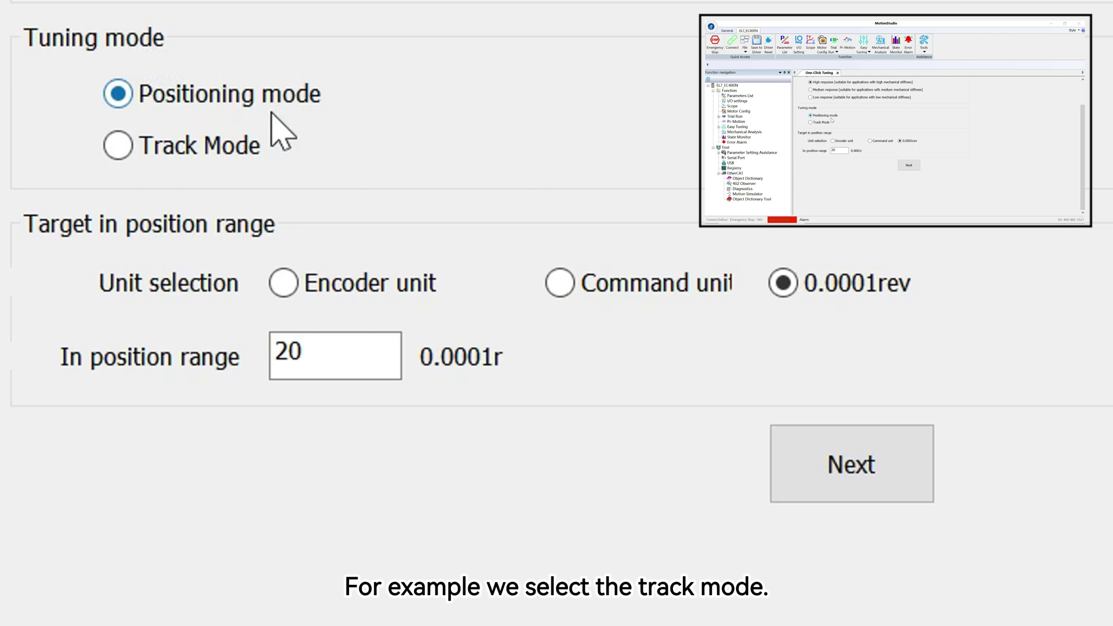
pyautogui.click(305, 150)
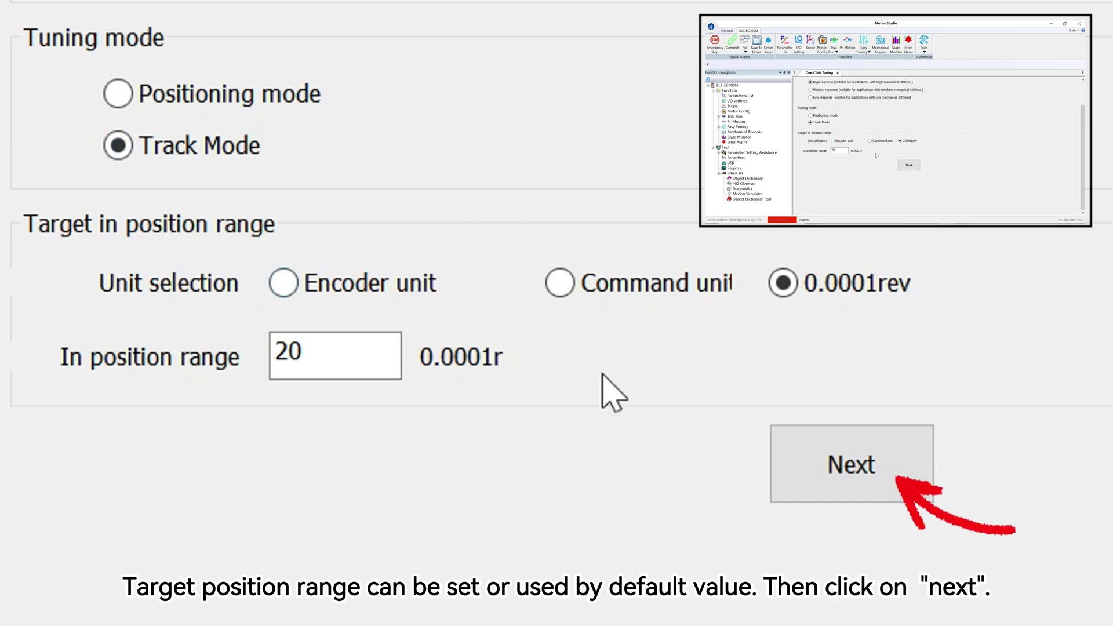
pyautogui.click(852, 461)
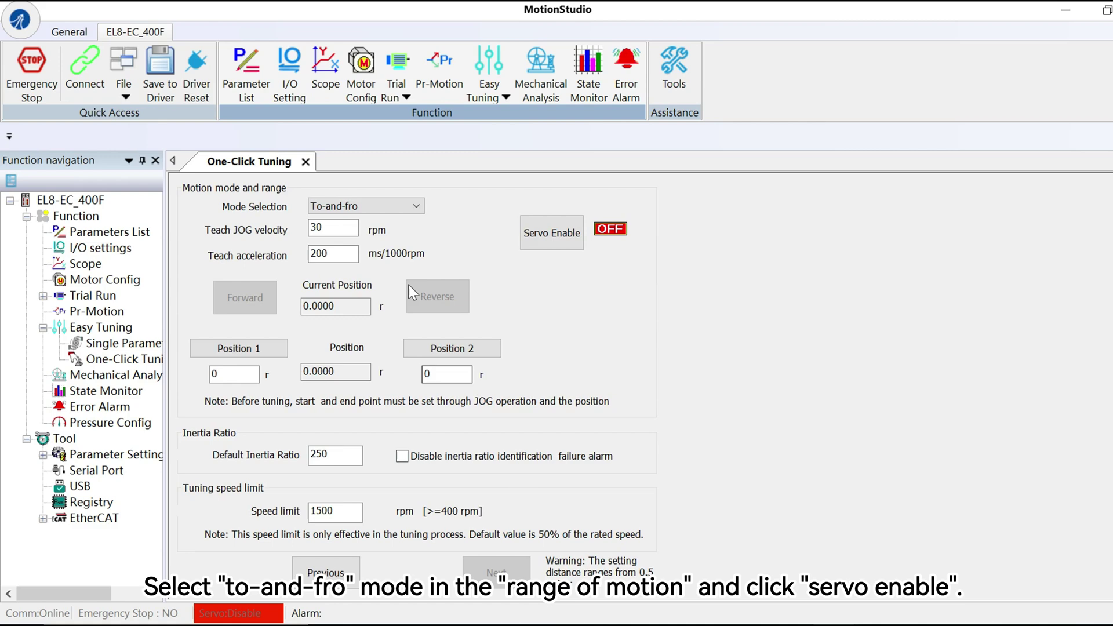
# Choose To-and-fro motion mode and enable the servo
pyautogui.click(342, 204)
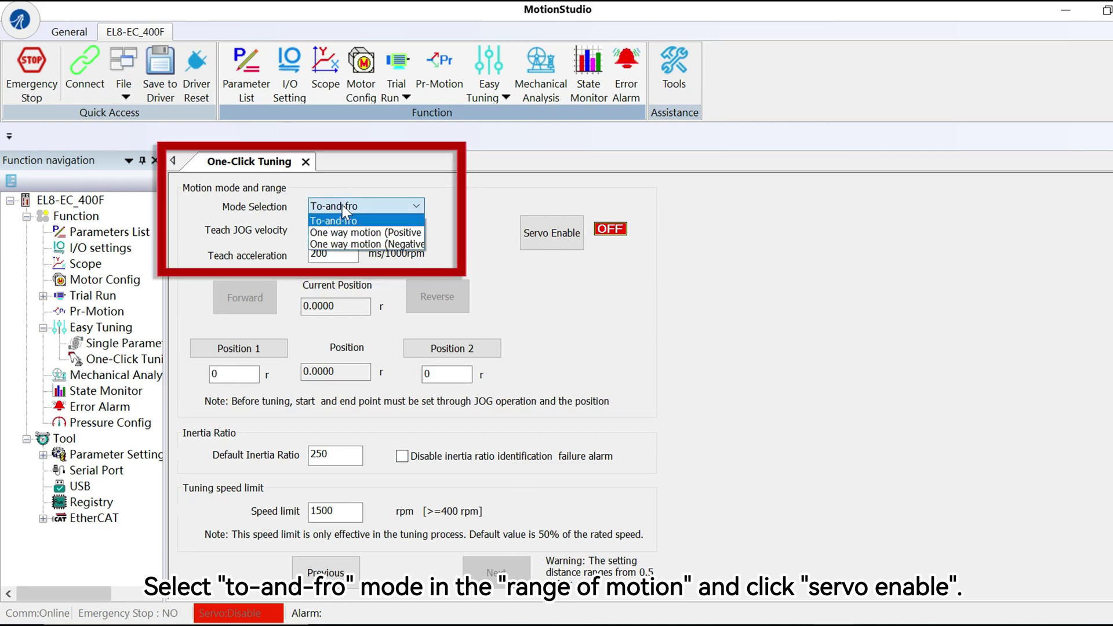
pyautogui.click(364, 222)
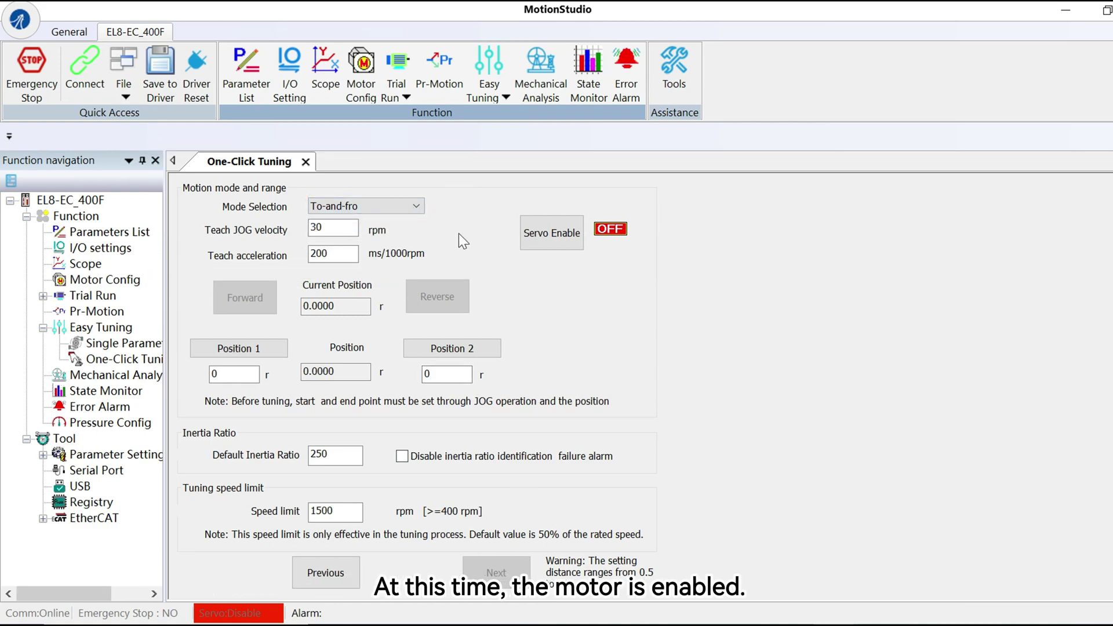
pyautogui.click(545, 234)
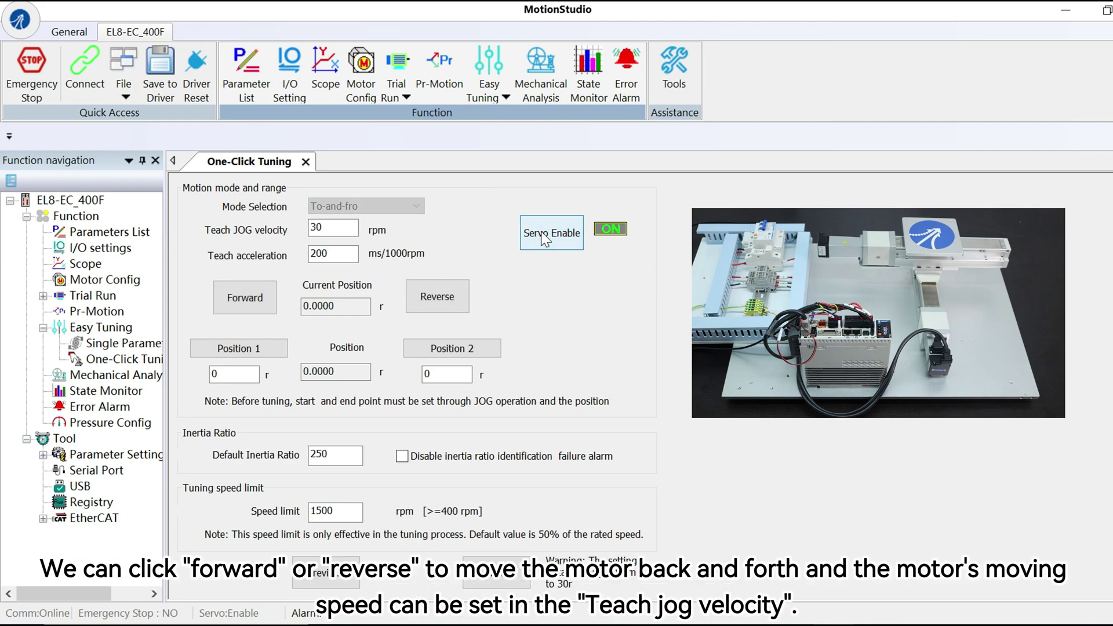
# Set Teach JOG velocity to 300 rpm and jog the load to its start location
pyautogui.click(255, 301)
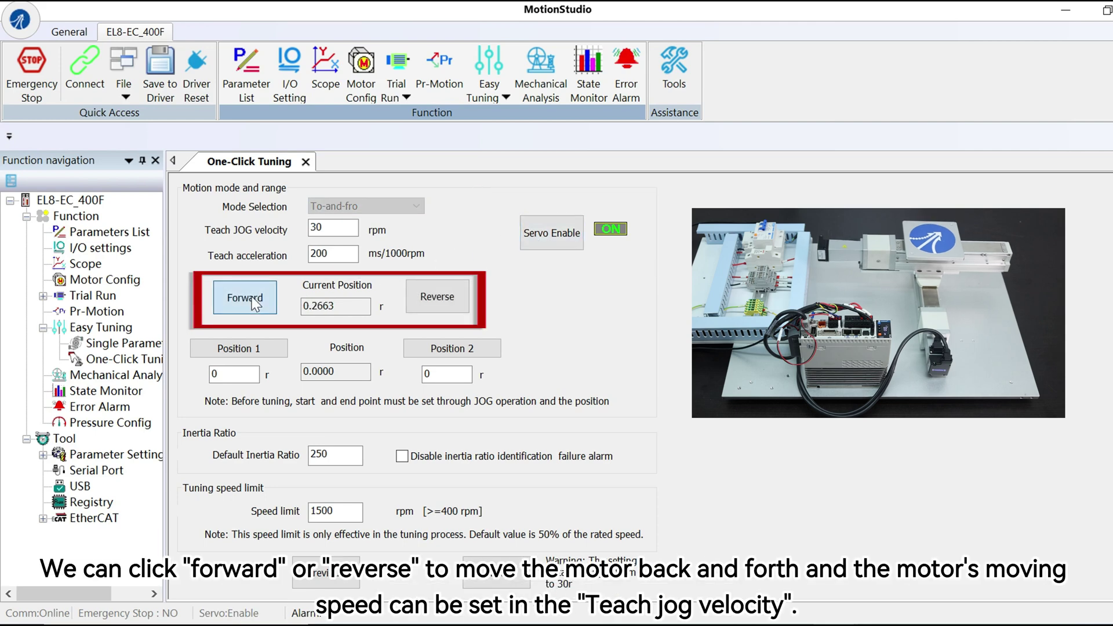
pyautogui.click(446, 299)
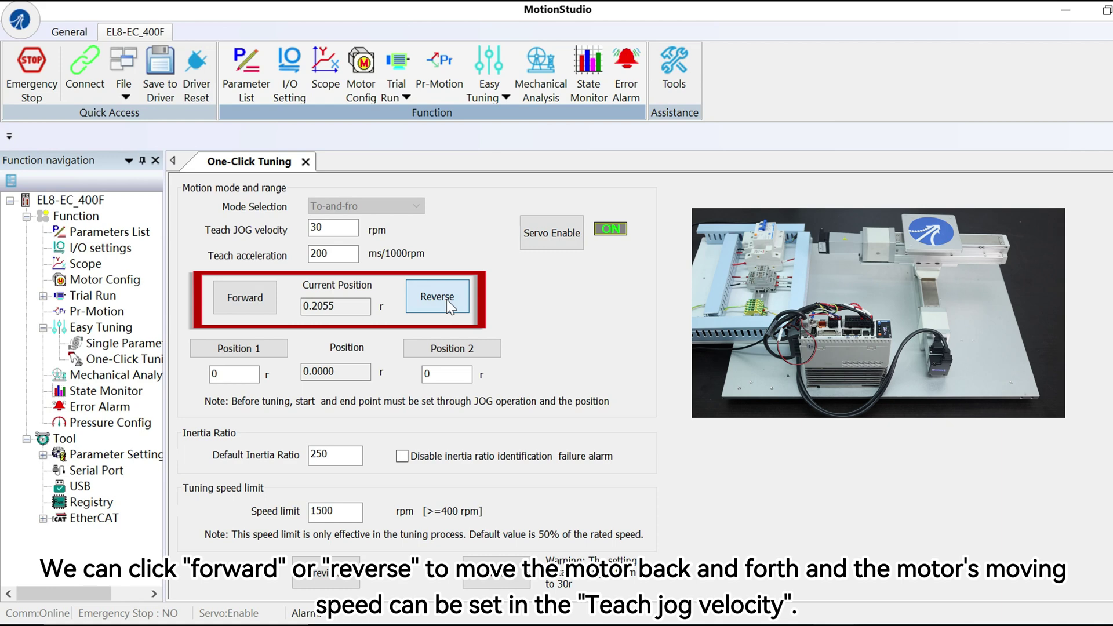
pyautogui.click(341, 229)
pyautogui.write('0')
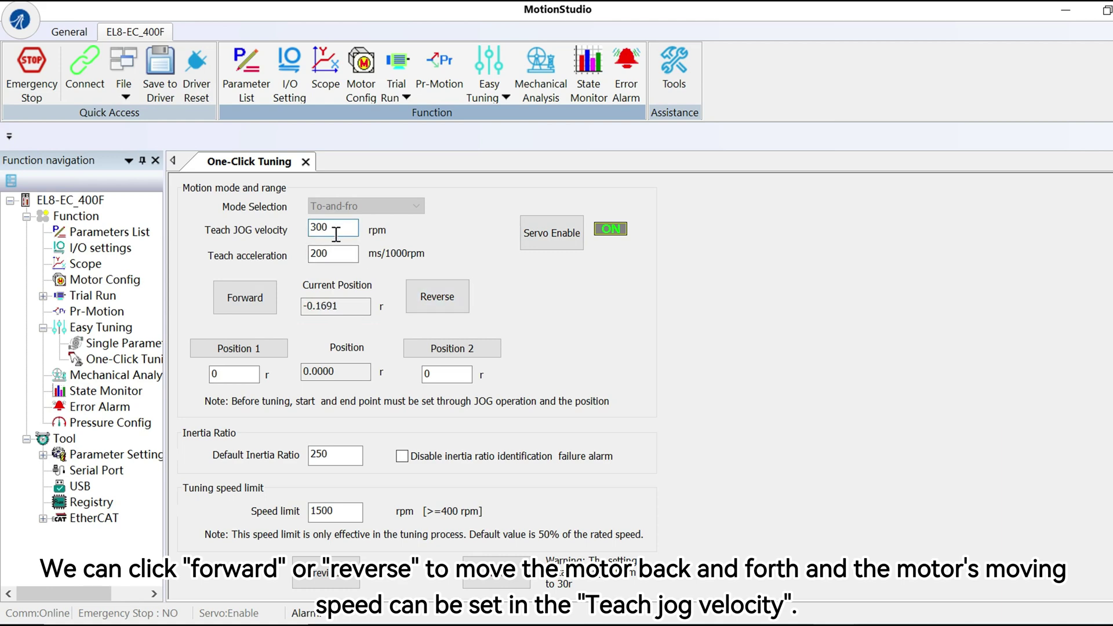
pyautogui.click(257, 301)
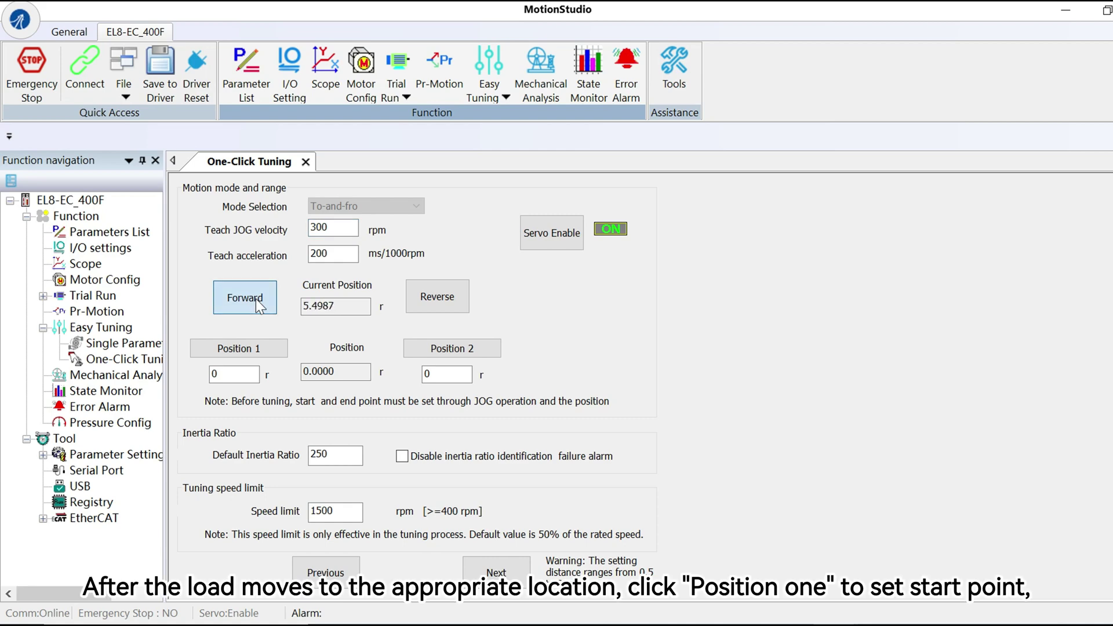
# Record Position 1 at 13.7573 r, jog back, and record Position 2 at -2.9814 r
pyautogui.click(224, 349)
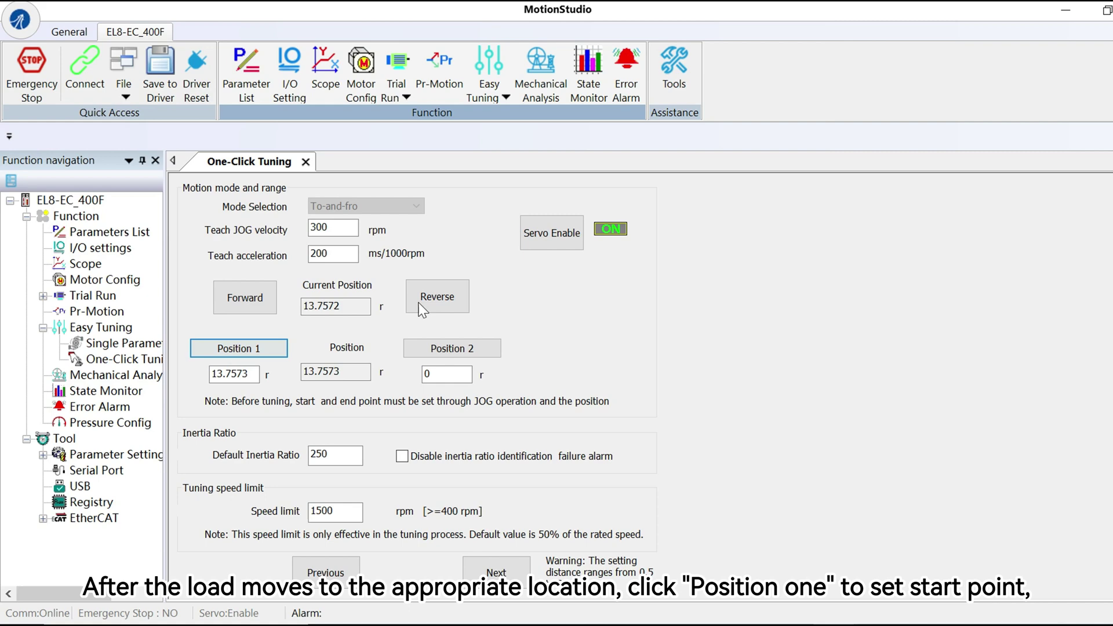
pyautogui.click(436, 303)
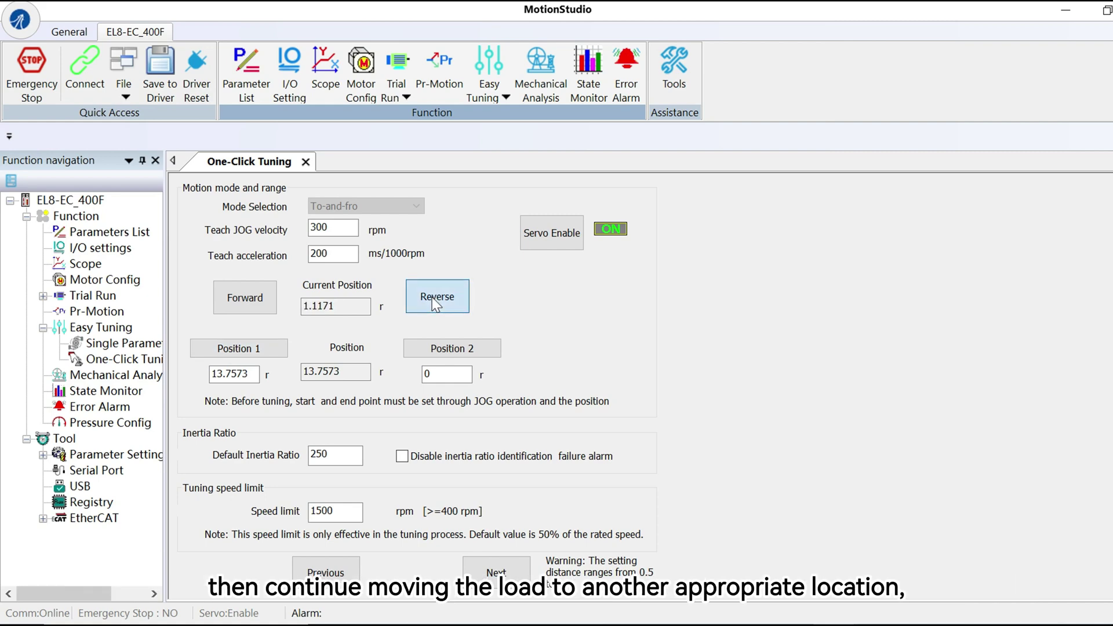
pyautogui.click(444, 350)
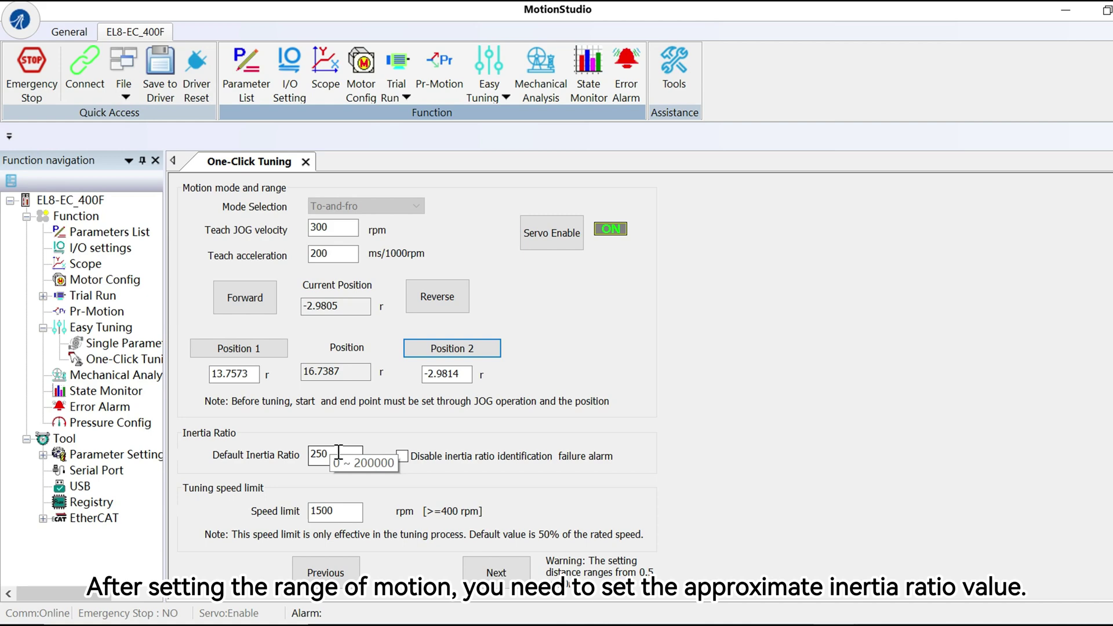
# Disable the inertia ratio identification failure alarm, keep the 1500 rpm speed limit, and continue
pyautogui.click(402, 462)
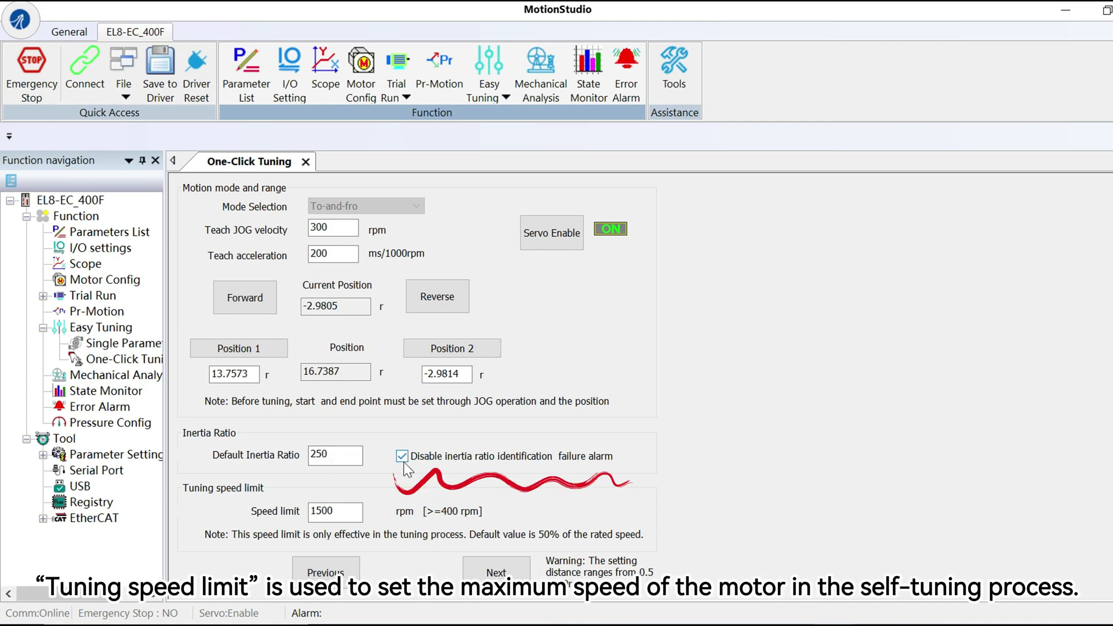
pyautogui.scroll(-1, 391, 474)
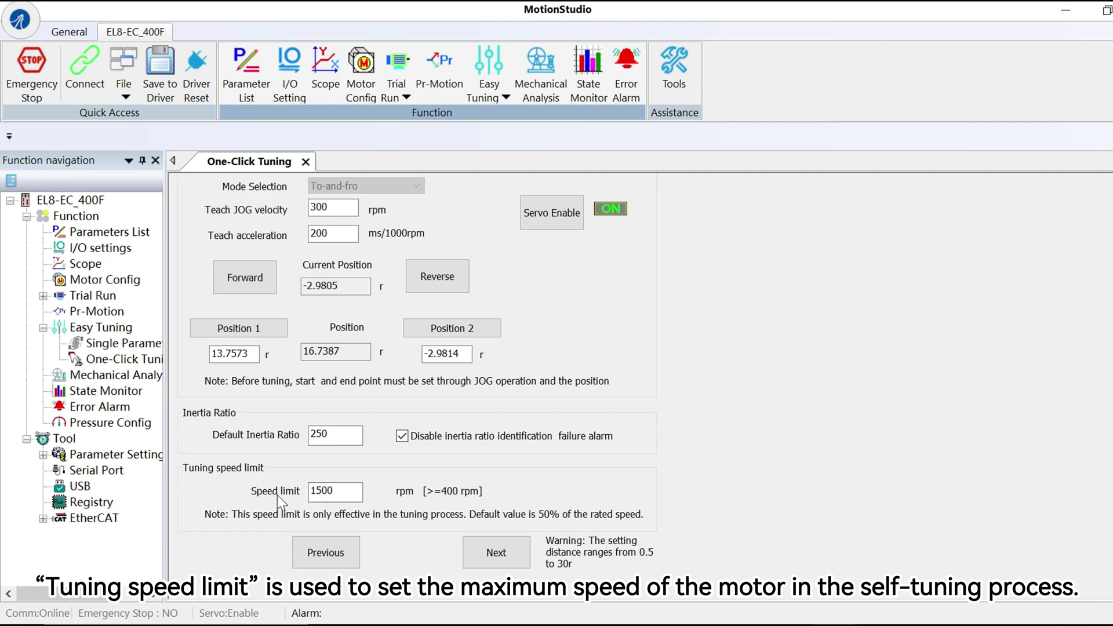
pyautogui.moveTo(324, 497)
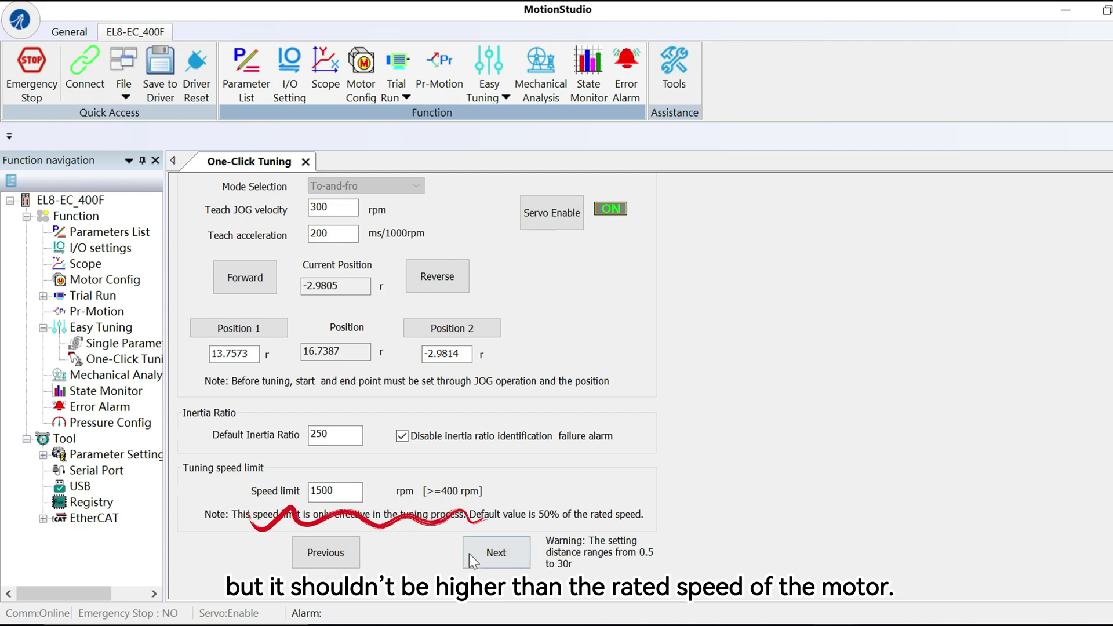
pyautogui.click(499, 557)
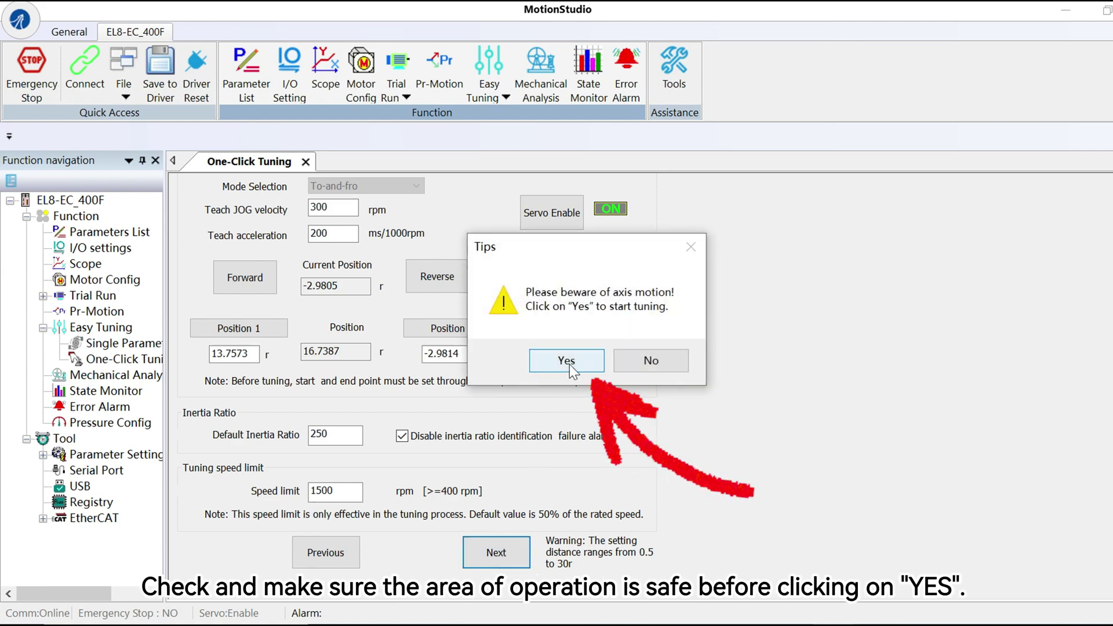
# Confirm the safety warning and let tuning complete successfully in 142 s
pyautogui.click(567, 362)
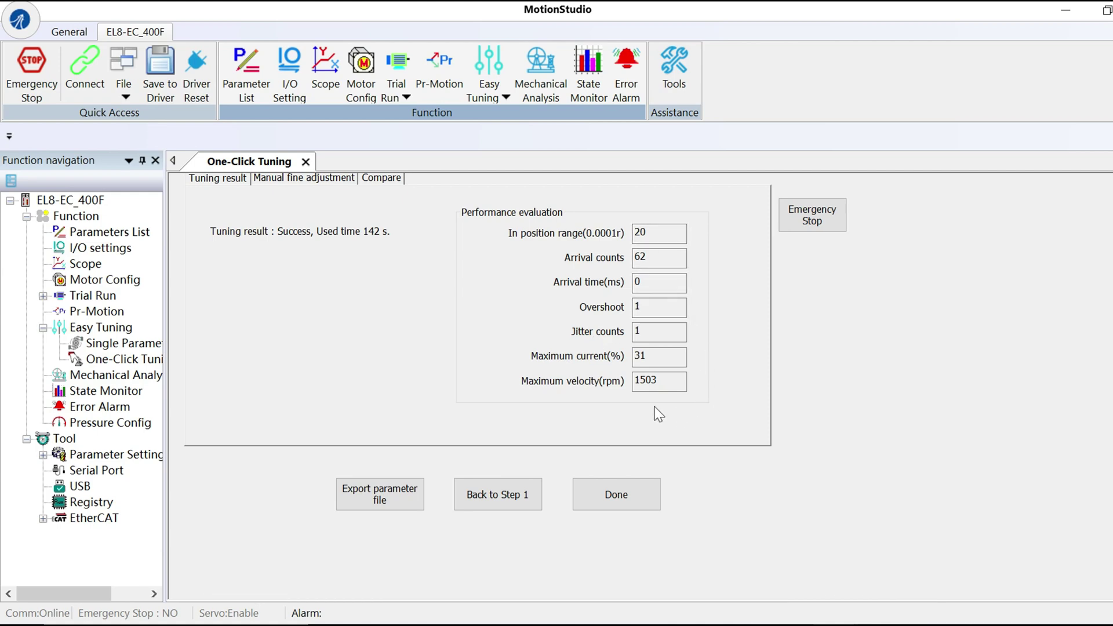
# Check the tuned Stiffness under Manual fine adjustment, then view the before-and-after Compare list
pyautogui.scroll(1, 412, 316)
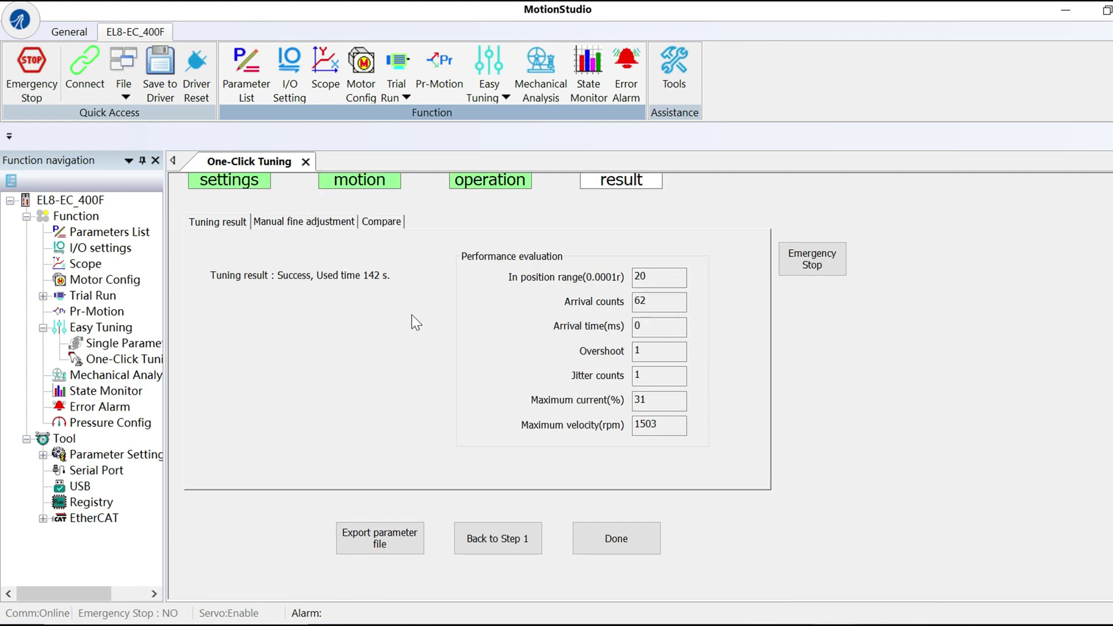
pyautogui.click(296, 224)
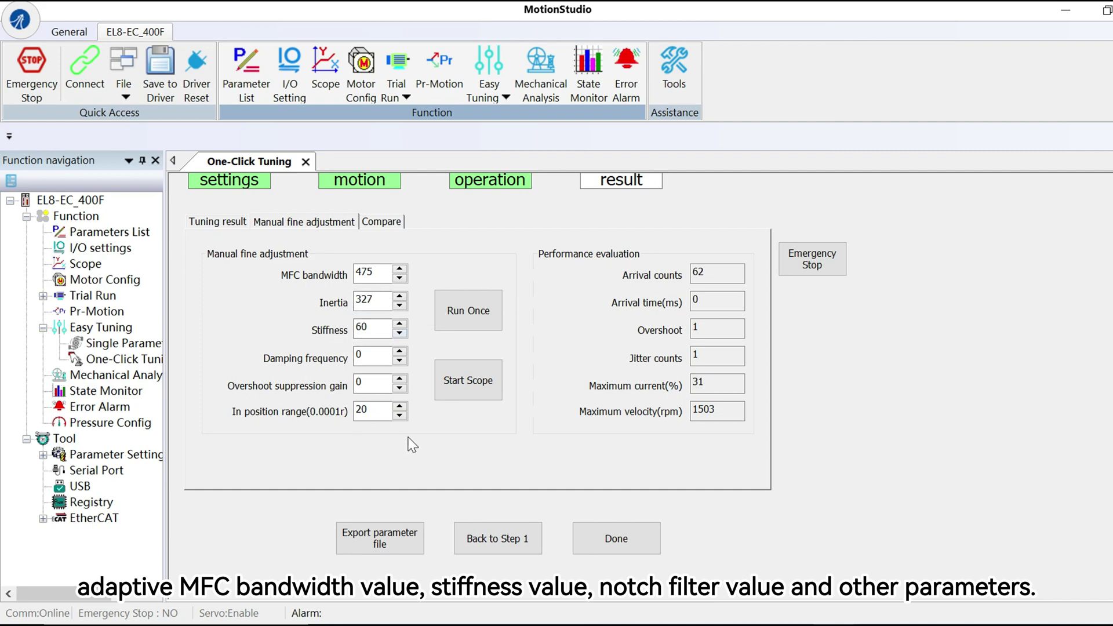
pyautogui.click(400, 334)
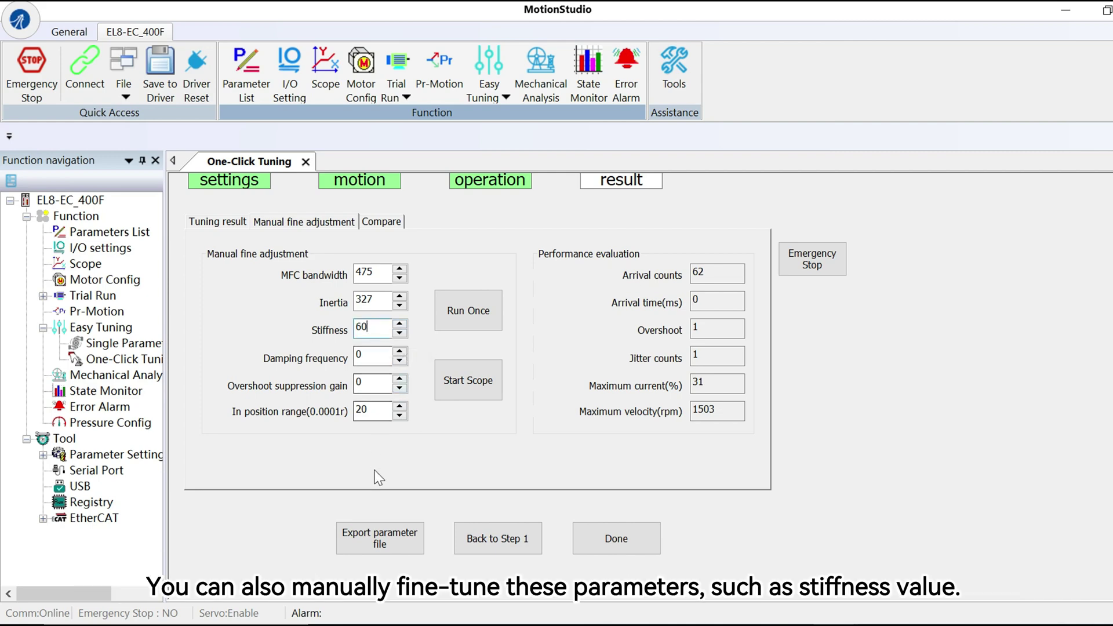
pyautogui.click(386, 225)
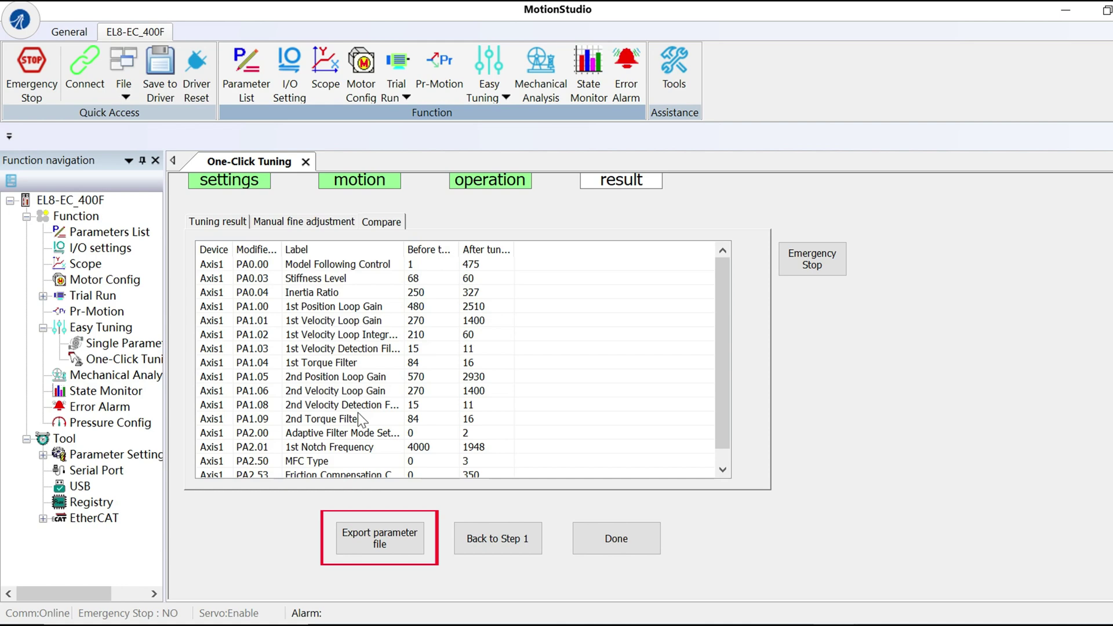
# Save the tuned parameters as EL8-EC400F-Y.lsr in the One-click tuning folder
pyautogui.click(368, 540)
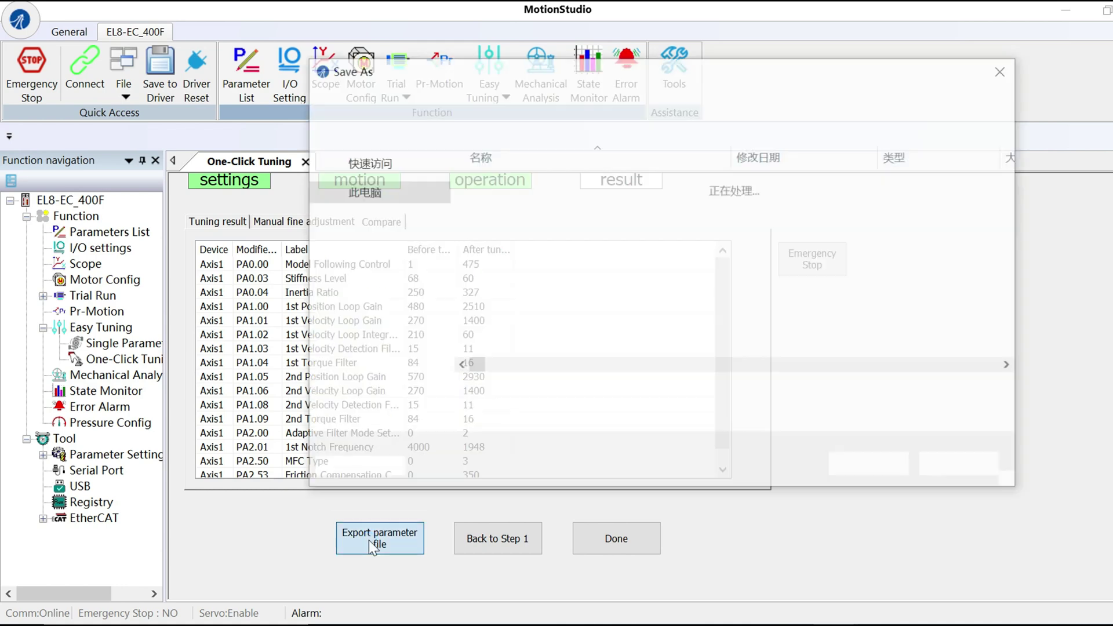
pyautogui.write('EL')
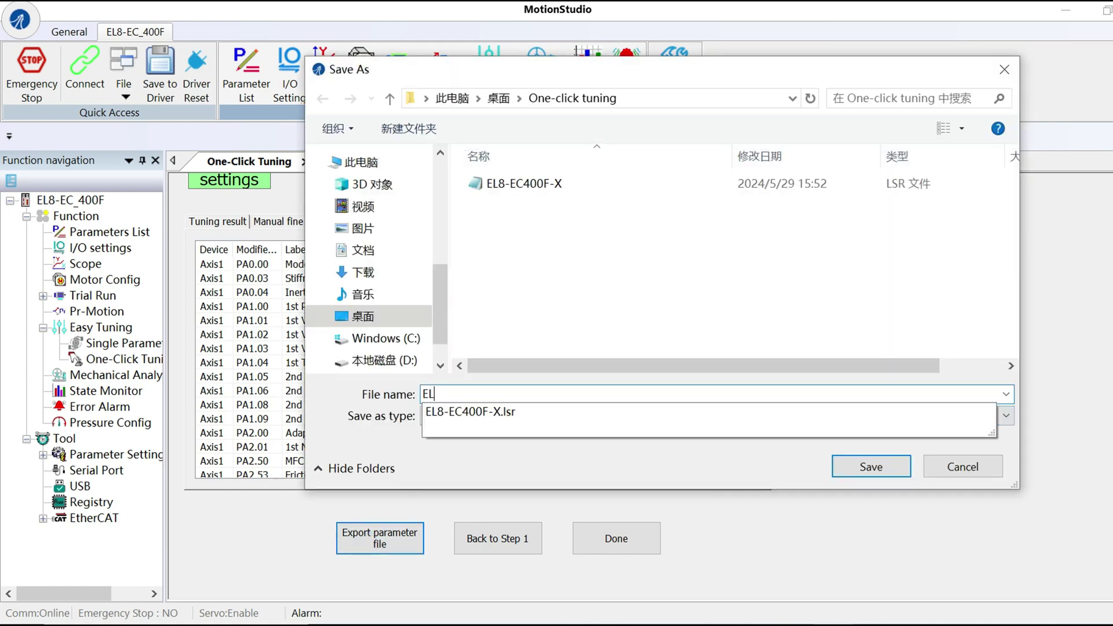
pyautogui.write('8-EC400F-Y')
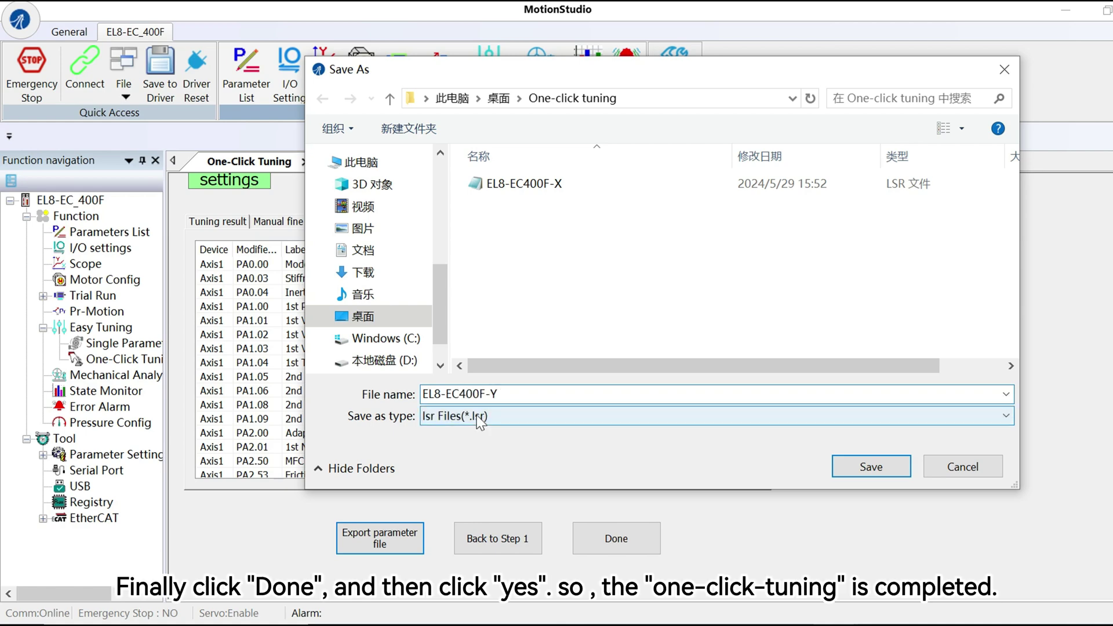
pyautogui.click(871, 466)
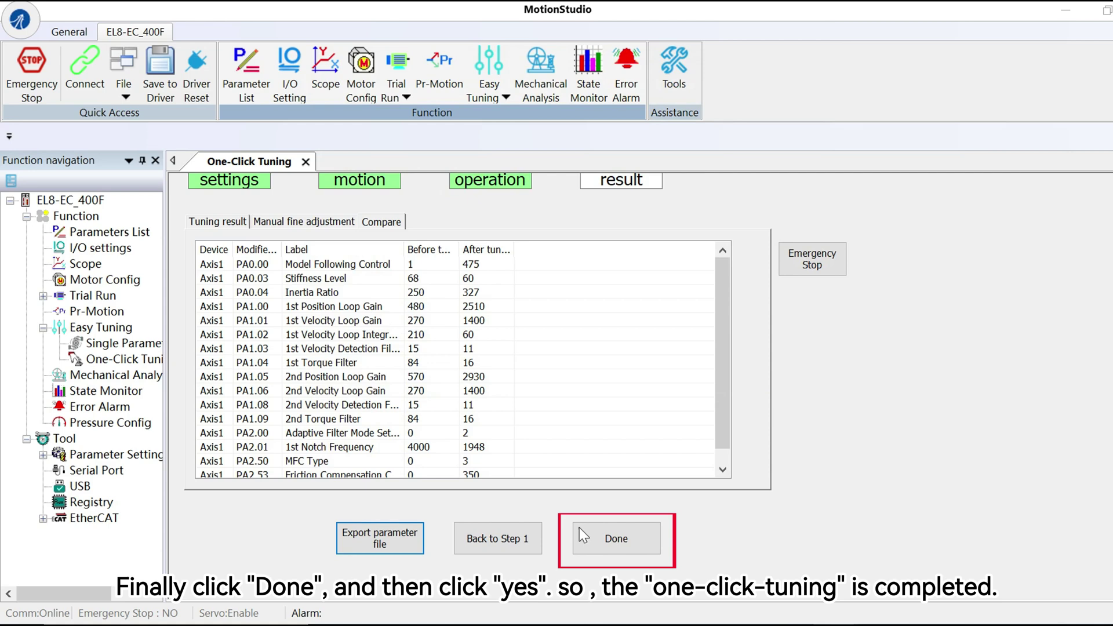